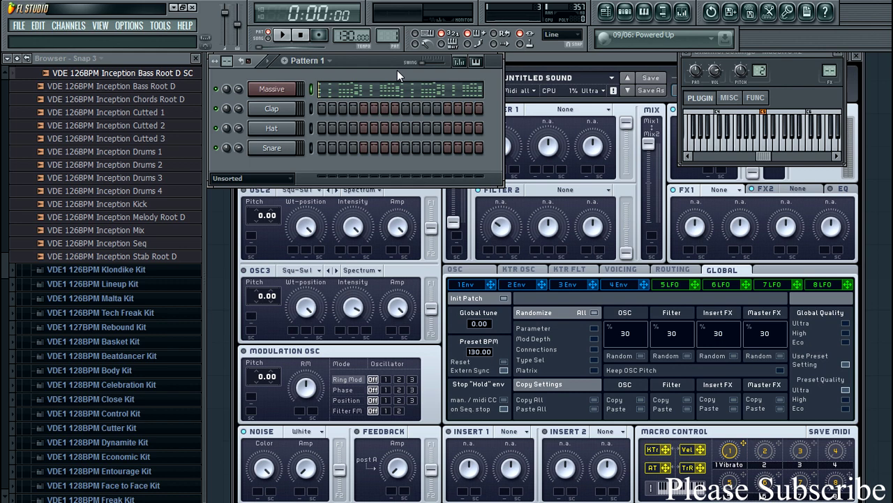
Bring the Massive window to the front, check its File menu, and return to it from the Channel Rack.
left_click(539, 59)
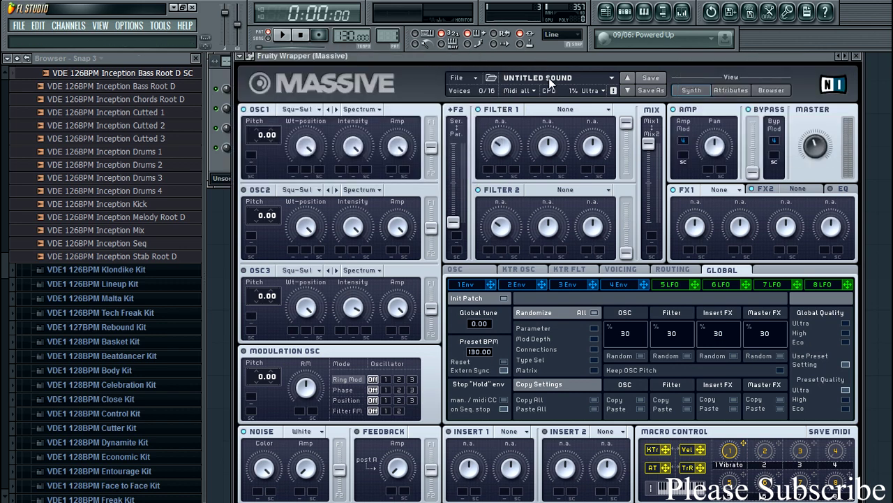
left_click(471, 77)
left_click(471, 77)
left_click(465, 77)
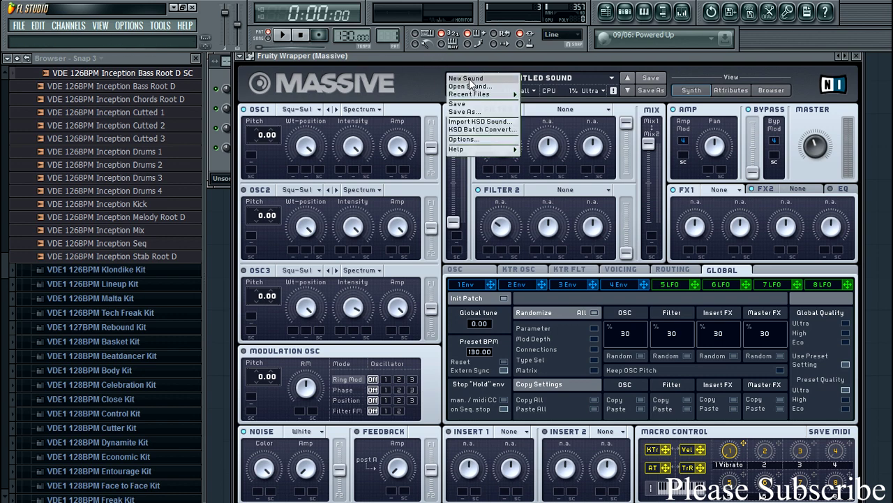
left_click(468, 78)
left_click(223, 165)
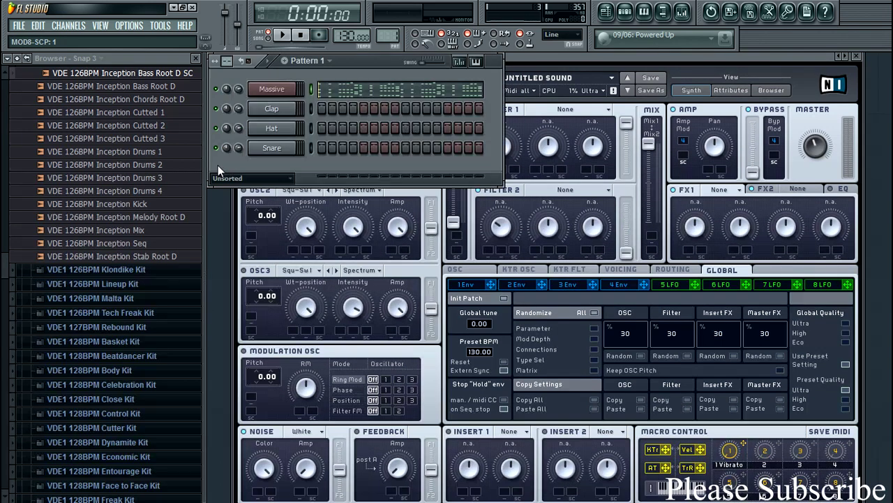
left_click(546, 60)
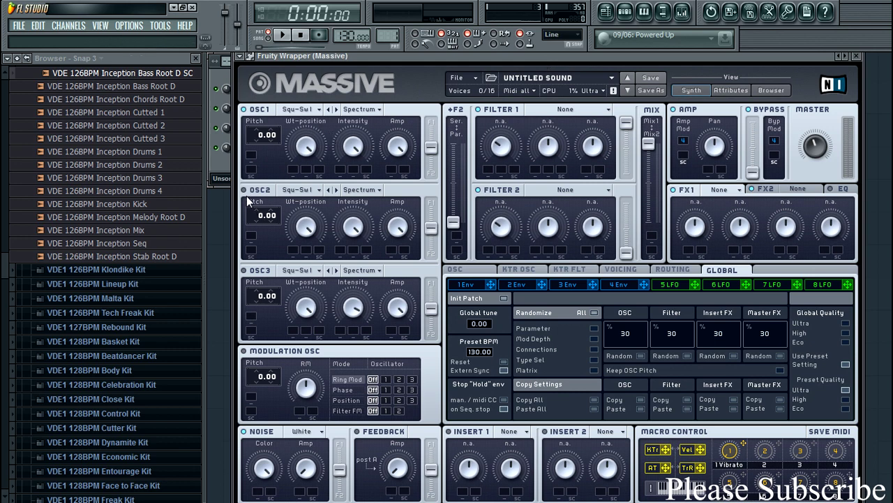
Keep OSC3's wavetable unchanged, detune OSC3 to -0.18 and raise OSC1's pitch to 12.21.
left_click(308, 270)
left_click(307, 270)
mouse_move(271, 298)
left_mouse_down()
mouse_move(275, 322)
mouse_move(274, 293)
left_mouse_up()
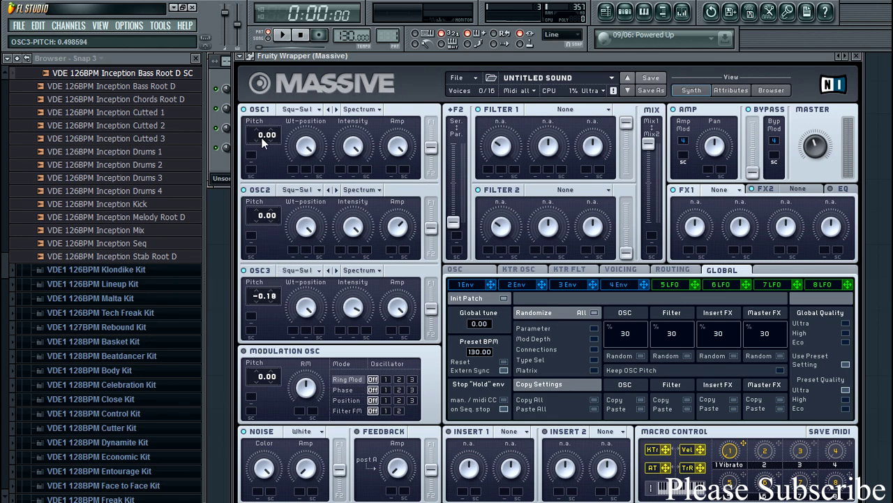
left_click_drag(264, 143, 277, 108)
Turn up the noise level and push all three oscillator routing faders fully to Filter 1.
left_click_drag(308, 450, 312, 433)
left_click_drag(435, 312, 432, 286)
left_click_drag(431, 227, 431, 203)
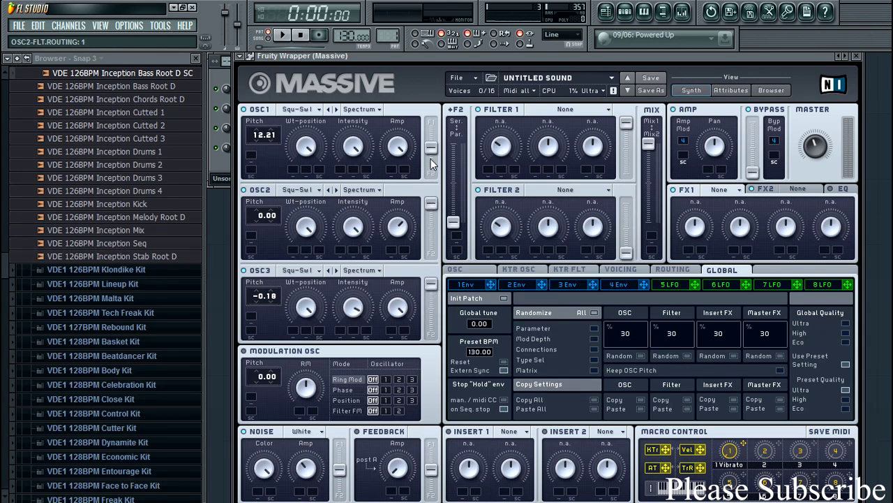
left_click_drag(431, 146, 431, 123)
Set Filter 1 to the Daft type with its cutoff lowered to about 0.0166.
left_click(558, 110)
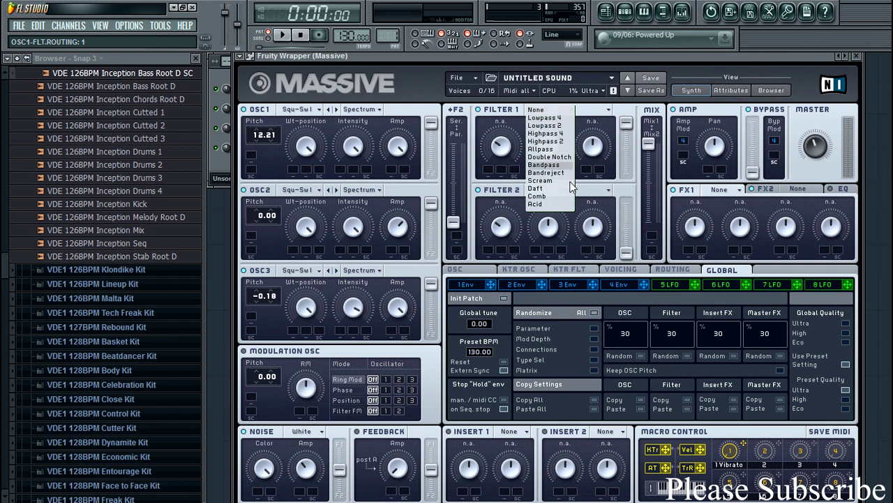
left_click(562, 189)
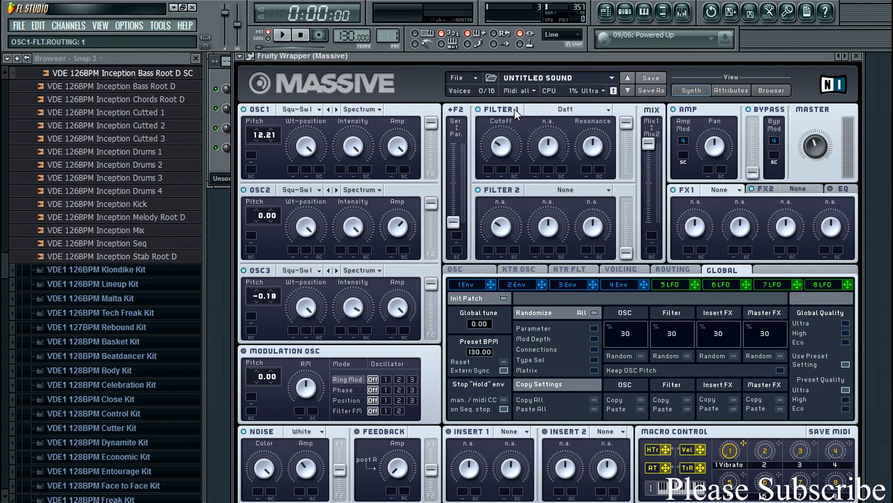
mouse_move(511, 144)
left_mouse_down()
mouse_move(513, 169)
mouse_move(499, 156)
left_mouse_up()
left_click_drag(502, 149, 502, 156)
left_click(465, 286)
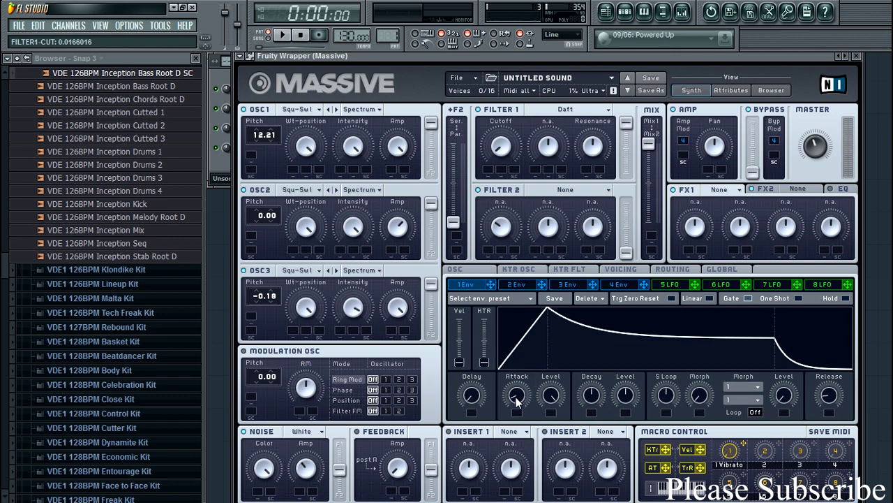
Shorten envelope 1's attack, drop its decay level to about 0.18, and set release near 0.30.
left_click_drag(519, 401, 516, 403)
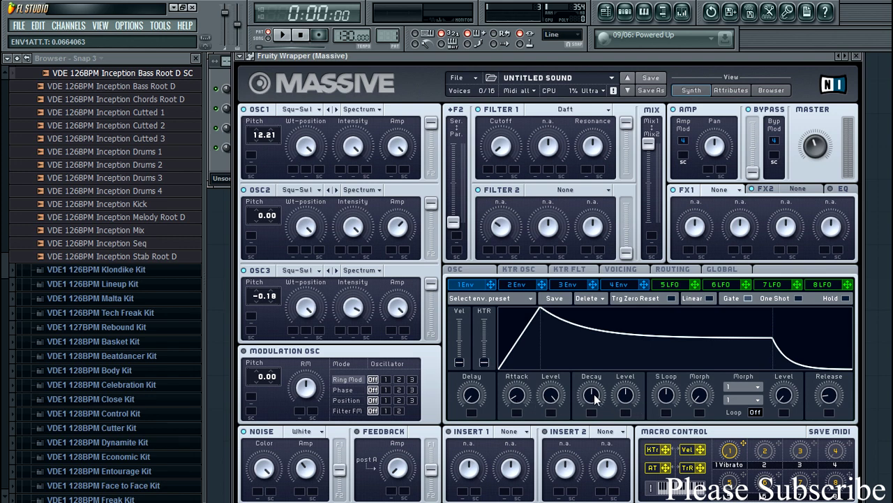
left_click_drag(595, 403, 627, 426)
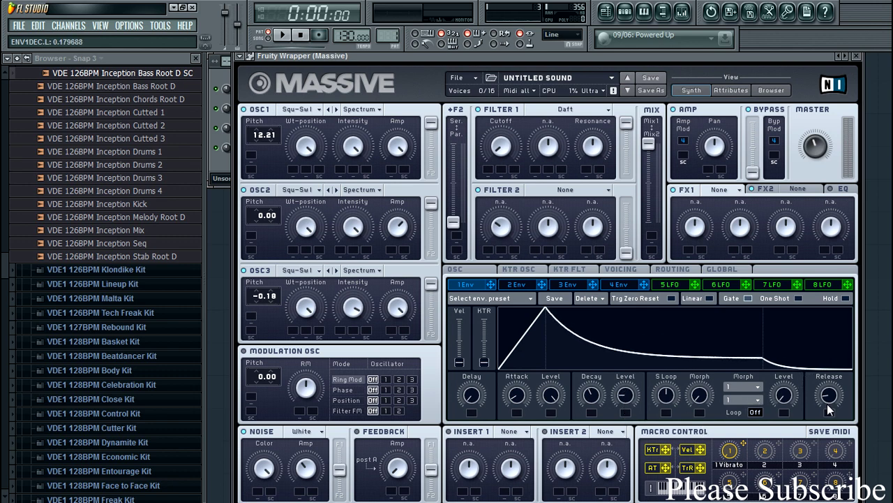
left_click_drag(827, 404, 834, 388)
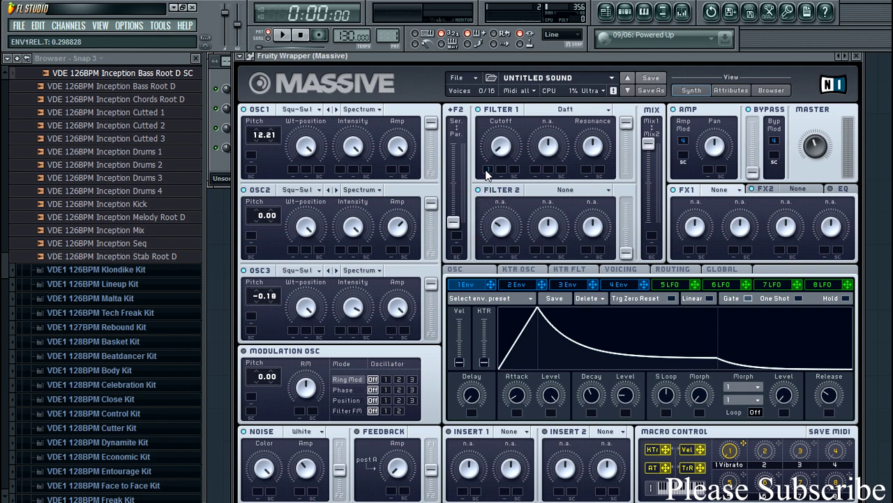
Assign envelope 1 to the Filter 1 cutoff and nudge the cutoff up to about 0.067.
left_click_drag(488, 174, 487, 135)
left_click(501, 147)
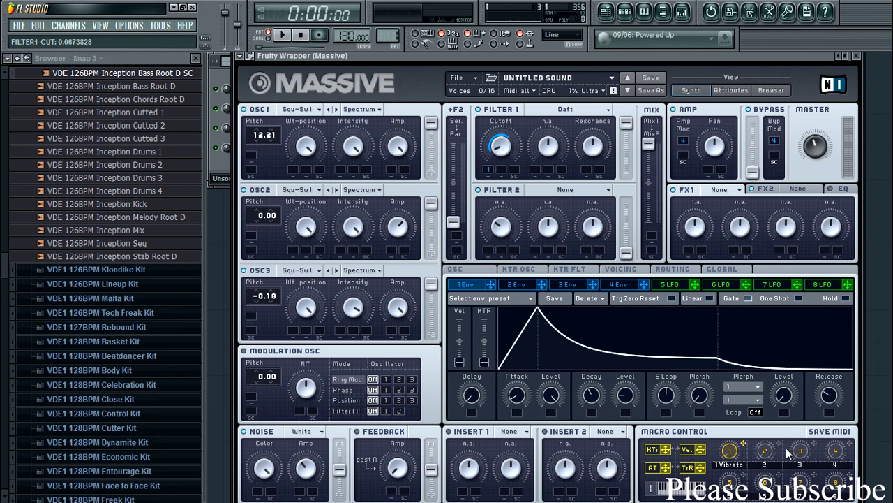
Link macro 2 to Filter 1 cutoff's second mod slot, set its sweep depth, and turn macro 2 up.
left_click_drag(779, 450, 501, 174)
left_click_drag(501, 174, 502, 97)
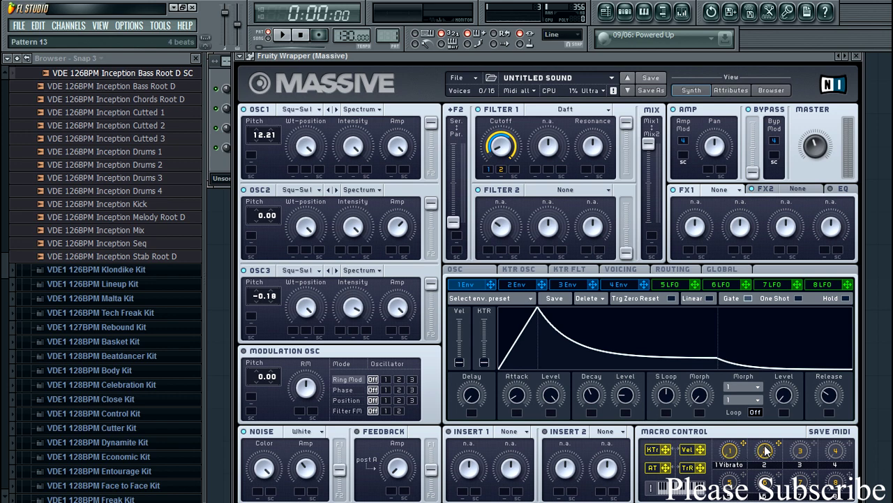
left_click_drag(766, 450, 780, 398)
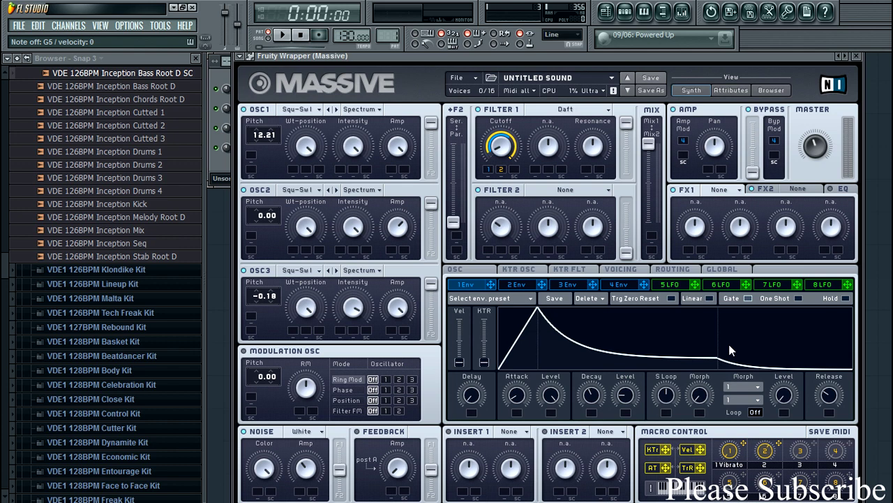
left_click(730, 191)
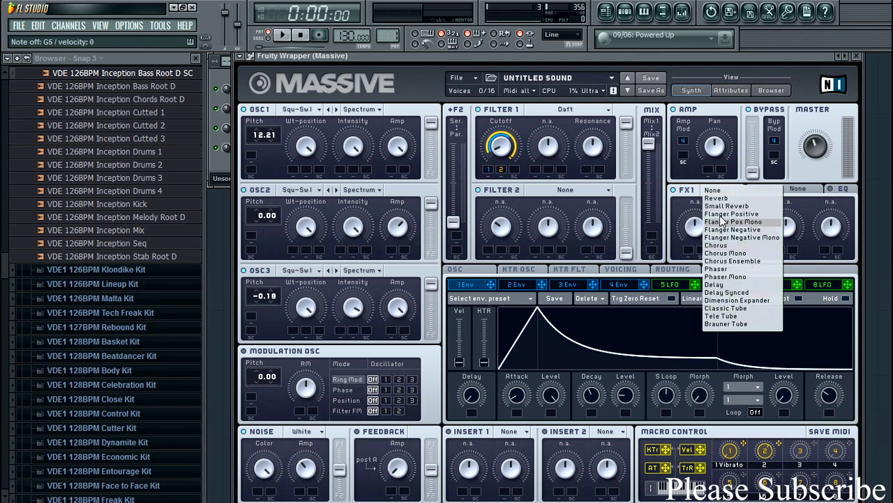
Put a Reverb in FX1 with dry/wet about 0.14, larger size and brighter colour, then audition a note.
left_click(726, 198)
left_click_drag(703, 254, 705, 272)
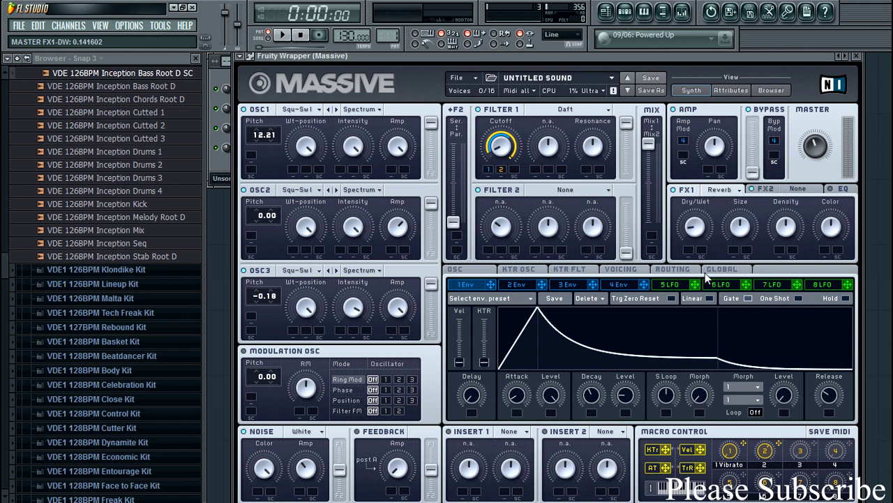
left_click_drag(743, 232, 742, 218)
left_click_drag(830, 225, 837, 192)
mouse_move(694, 236)
left_mouse_down()
mouse_move(700, 241)
mouse_move(691, 232)
left_mouse_up()
key("z")
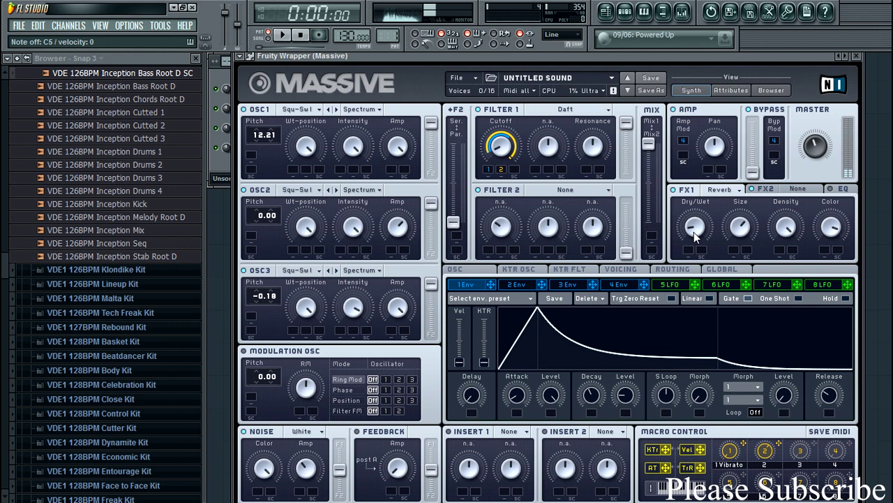
left_click(768, 188)
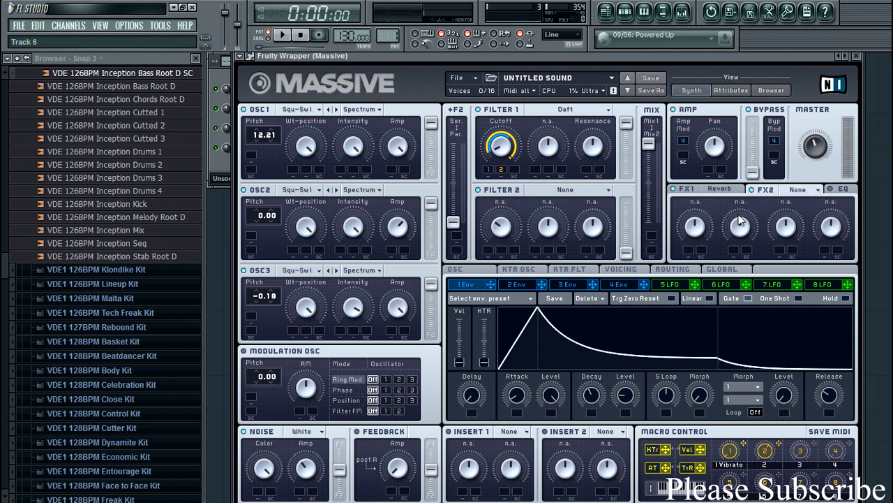
Choose Chorus for FX2 with dry/wet about 0.10, offset near 0.60 and depth near 0.32.
left_click(798, 189)
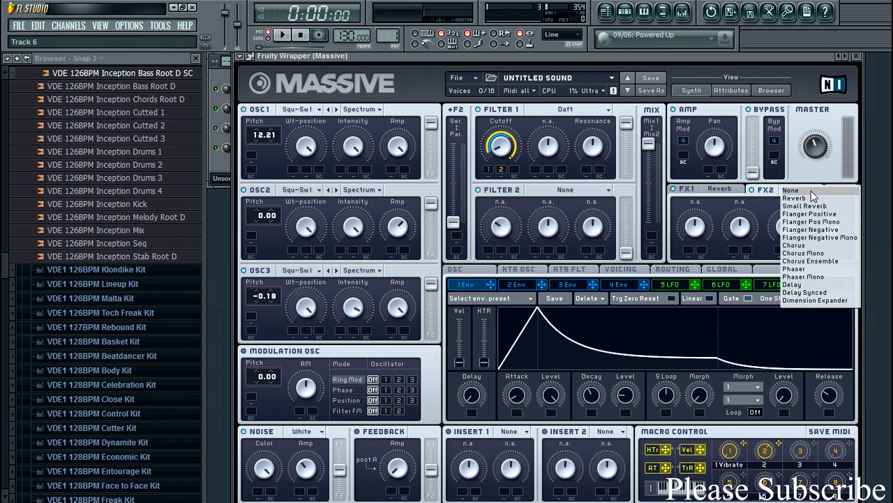
left_click(796, 246)
left_click_drag(696, 230, 704, 272)
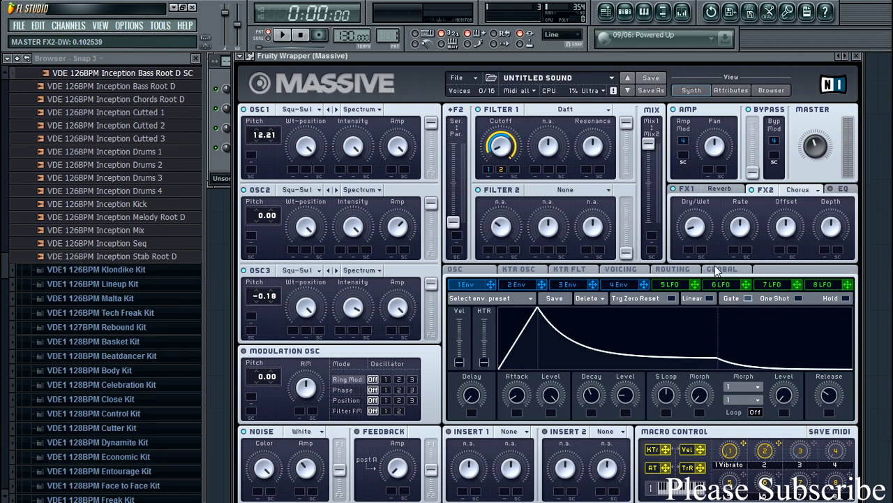
left_click(797, 221)
left_click_drag(834, 230, 832, 256)
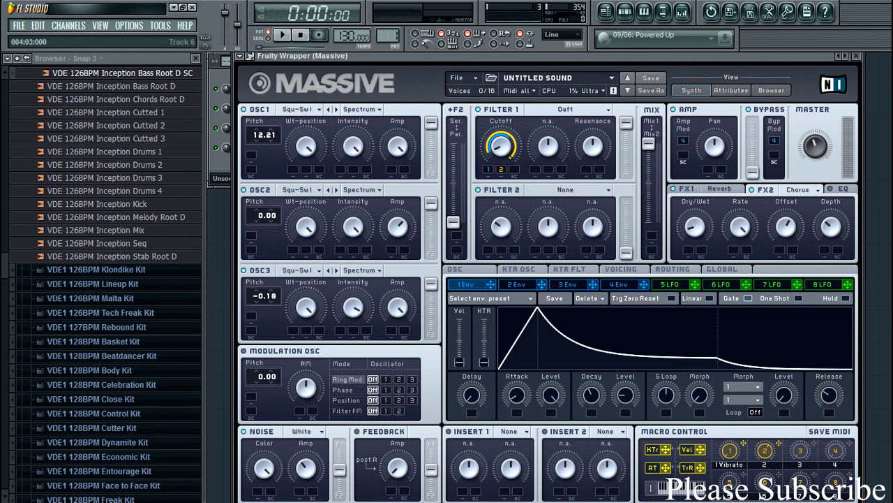
Set Unisono to 4, switch pitch spread on, and nudge the spread slider to about 0.13.
left_click(624, 271)
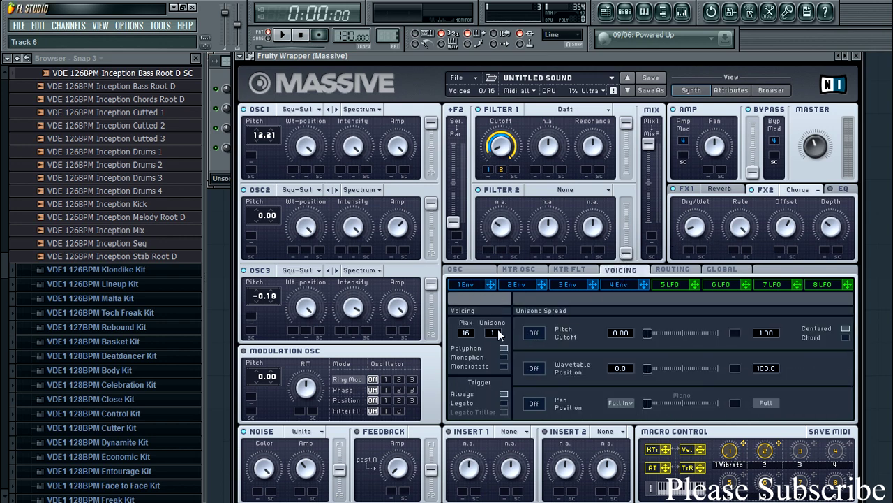
left_click_drag(501, 335, 497, 326)
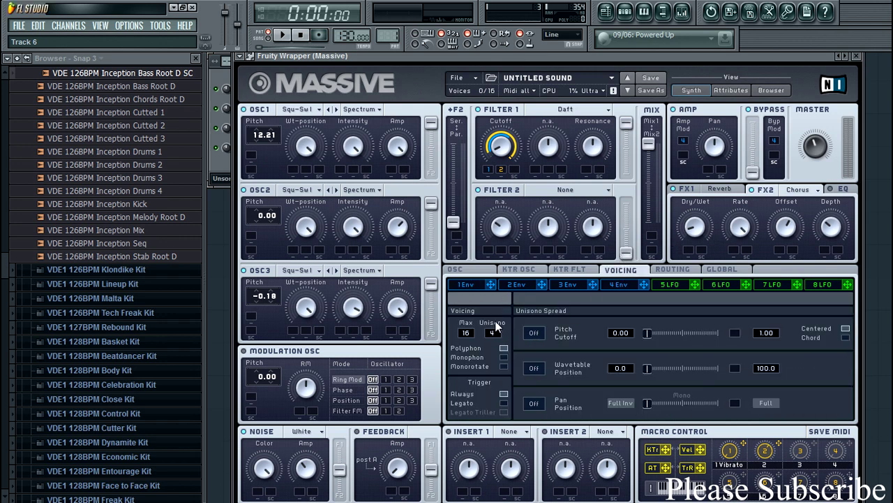
left_click(846, 338)
left_click(534, 333)
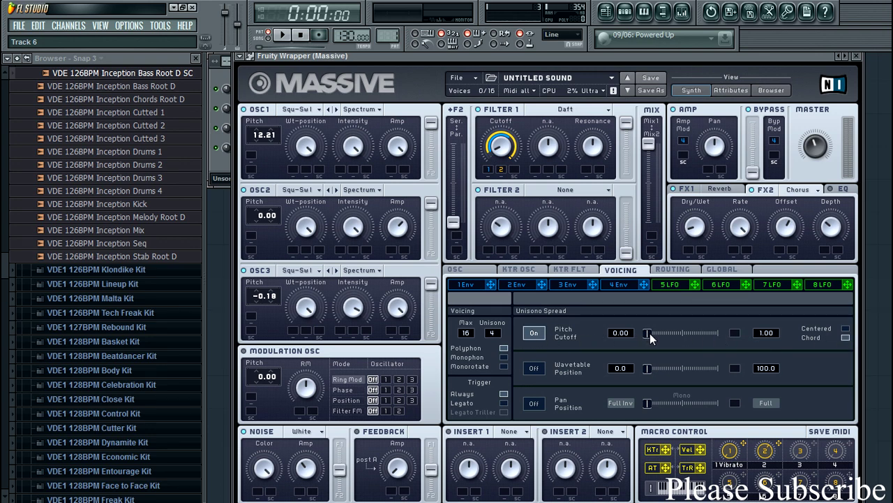
left_click_drag(650, 333, 660, 333)
Audition the patch with Q, W and T notes, lower master volume slightly, and bring up the Massive channel's options.
key("q")
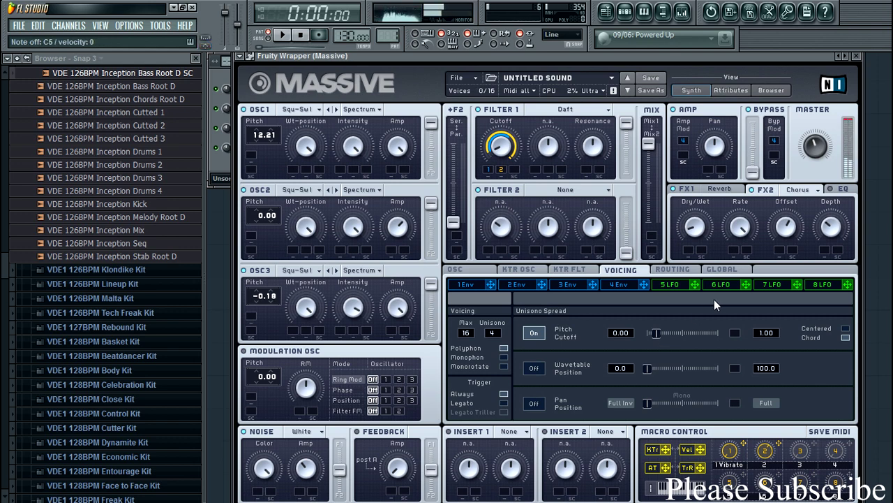
left_click_drag(825, 169, 825, 173)
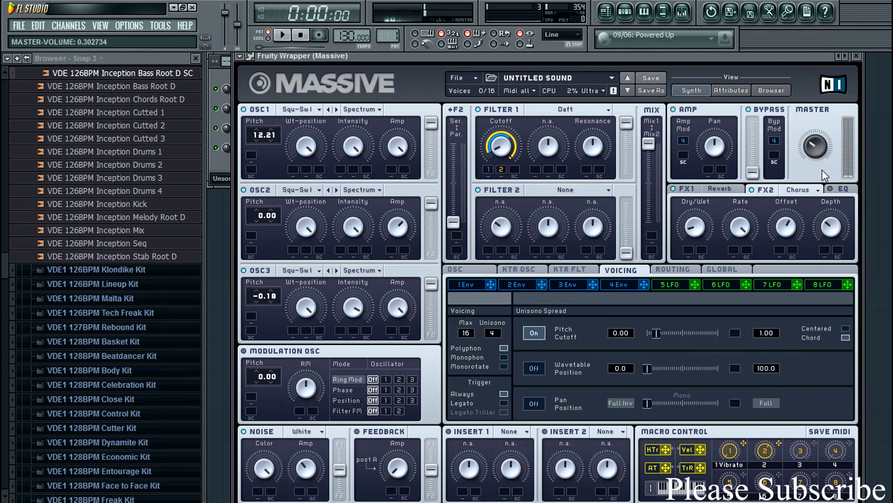
key("q")
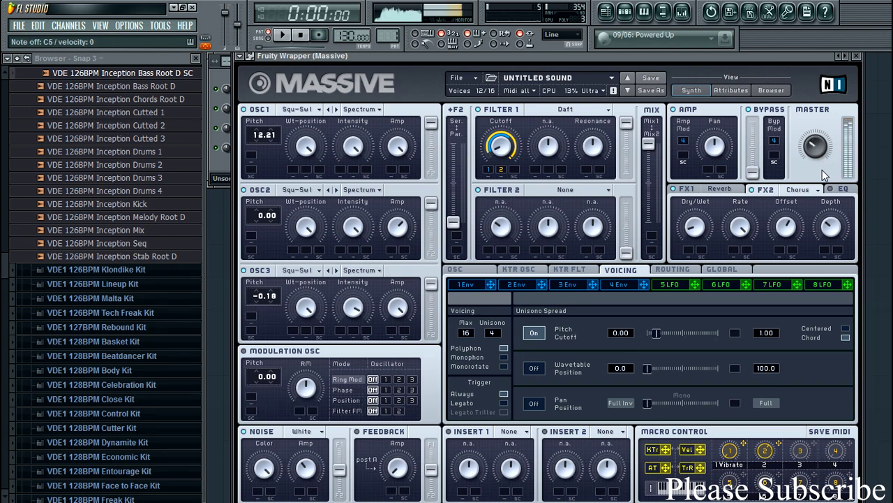
key("q")
key("w")
key("t")
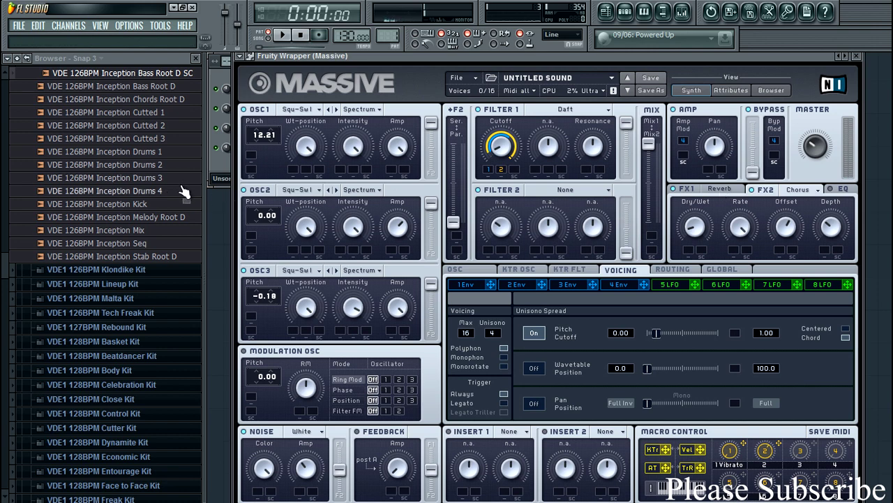
left_click(217, 166)
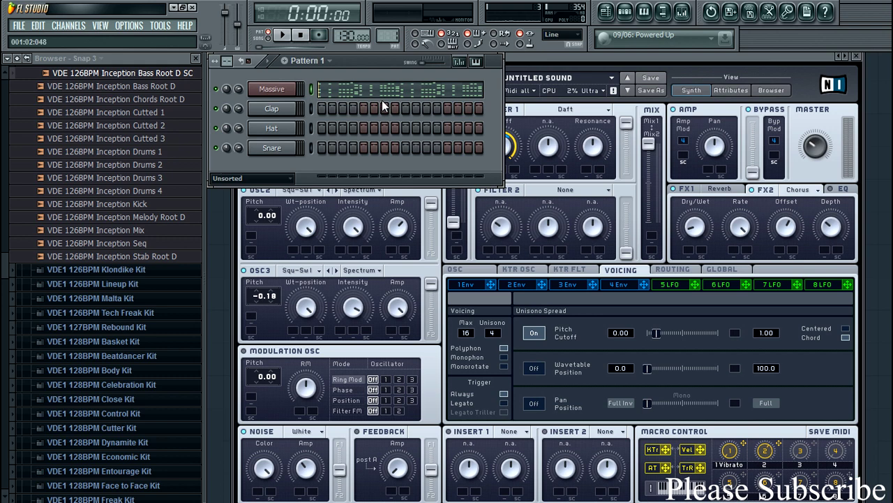
right_click(275, 88)
Max out the velocity of every note in Massive's chord pattern.
left_click(351, 91)
scroll(352, 91, "down", 2)
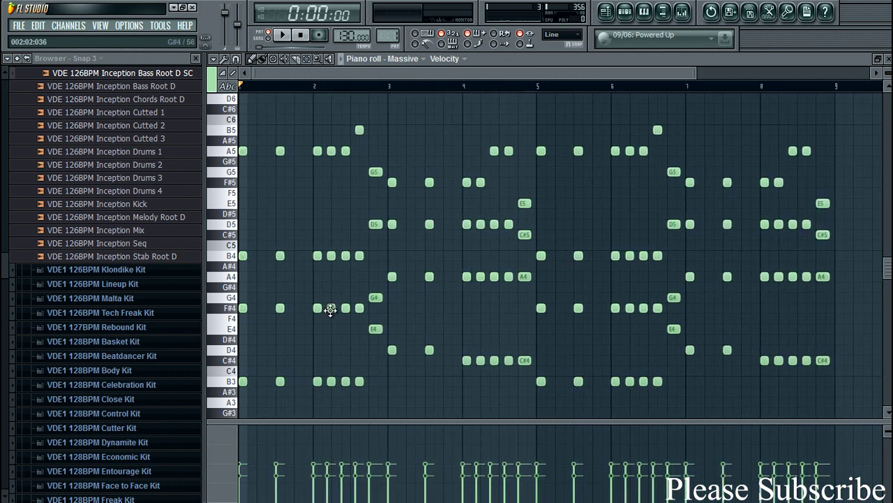
left_click_drag(241, 443, 836, 446)
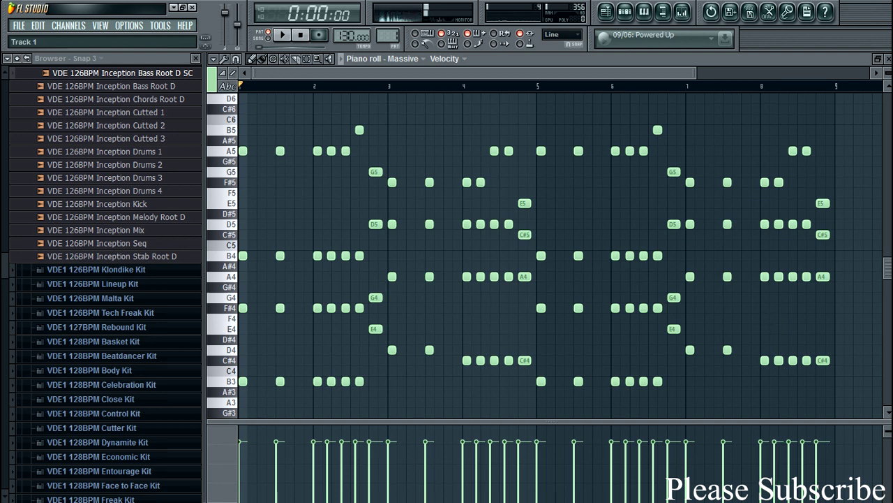
key("F7")
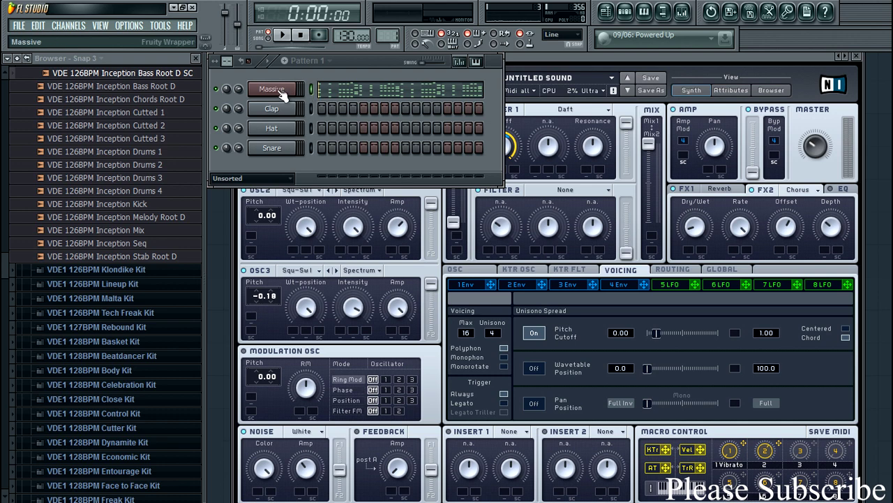
right_click(283, 92)
left_click(314, 92)
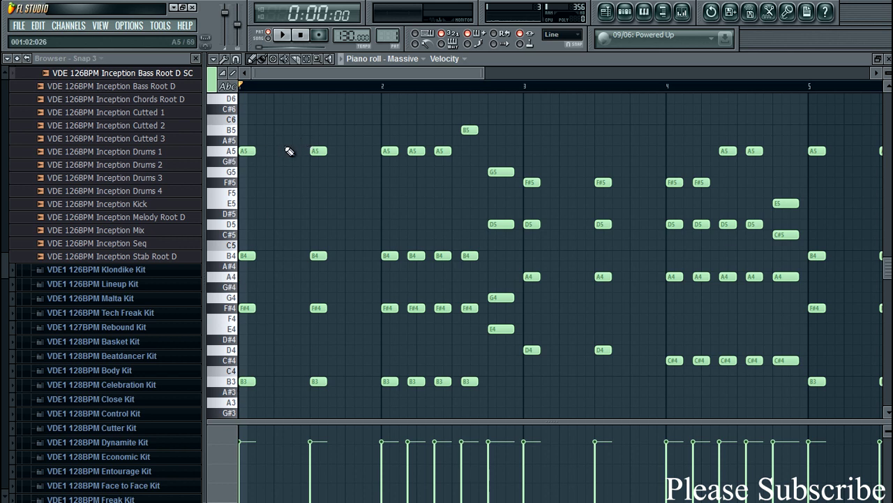
left_click_drag(342, 141, 180, 188)
key("ctrl+Down")
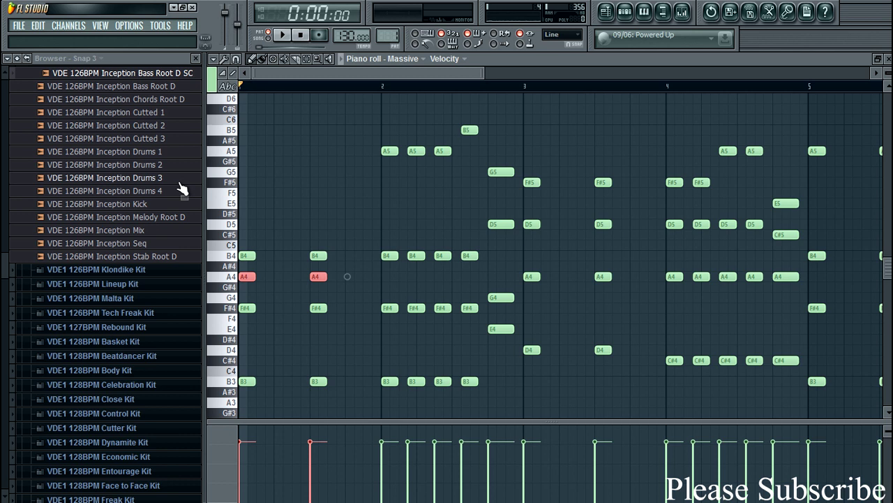
key("g")
key("n")
key("g")
key("n")
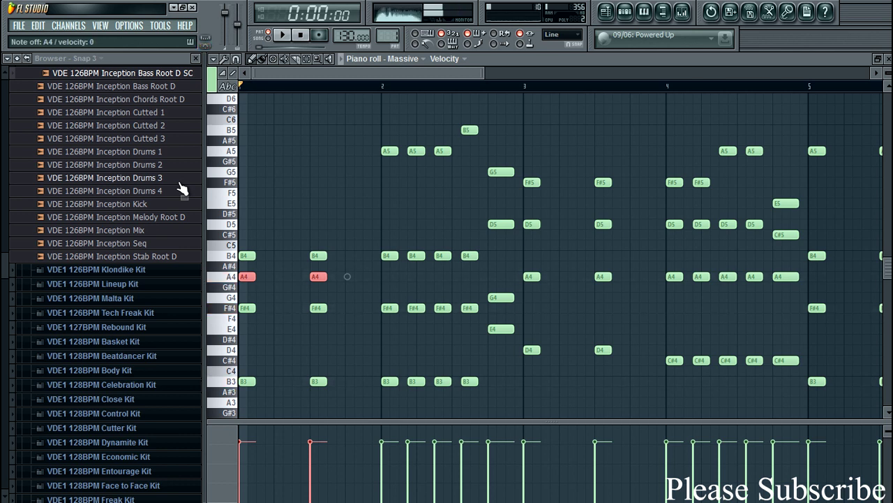
key("g")
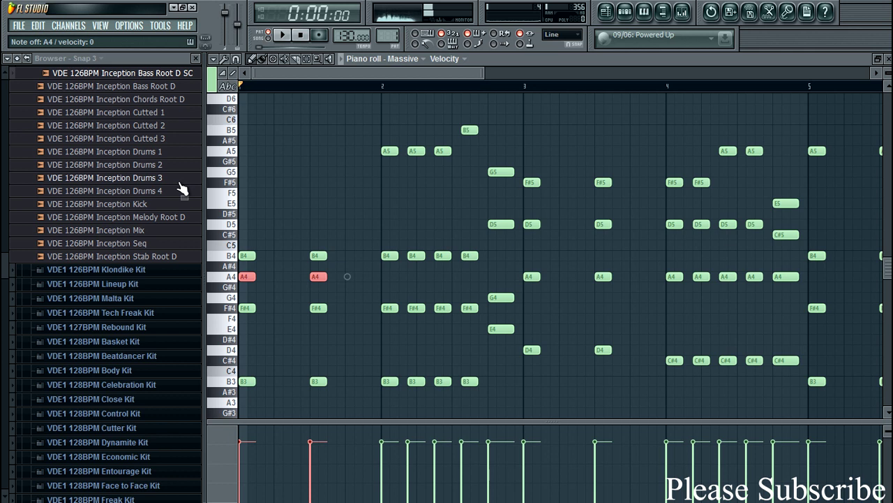
key("ctrl+Up")
key("g")
key("y")
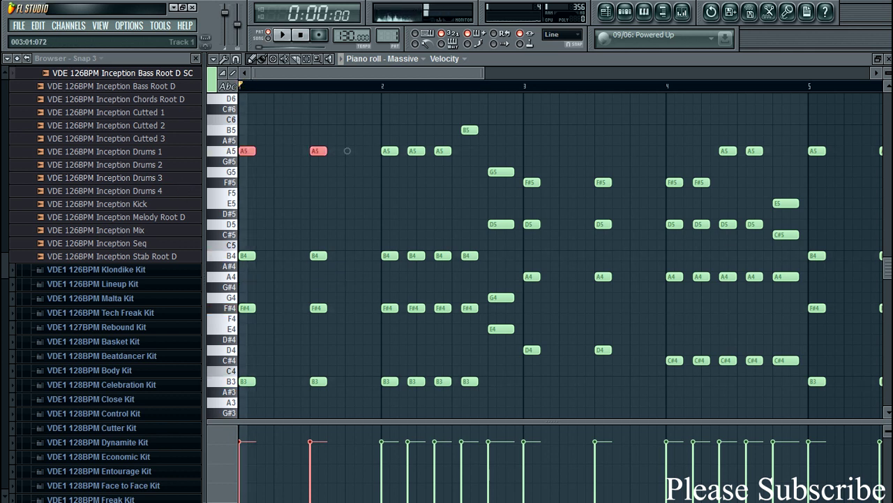
left_click(887, 58)
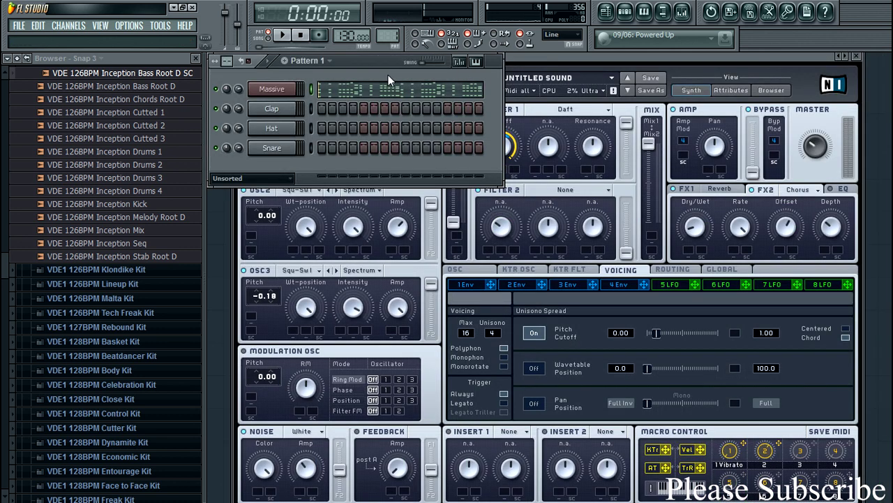
key("space")
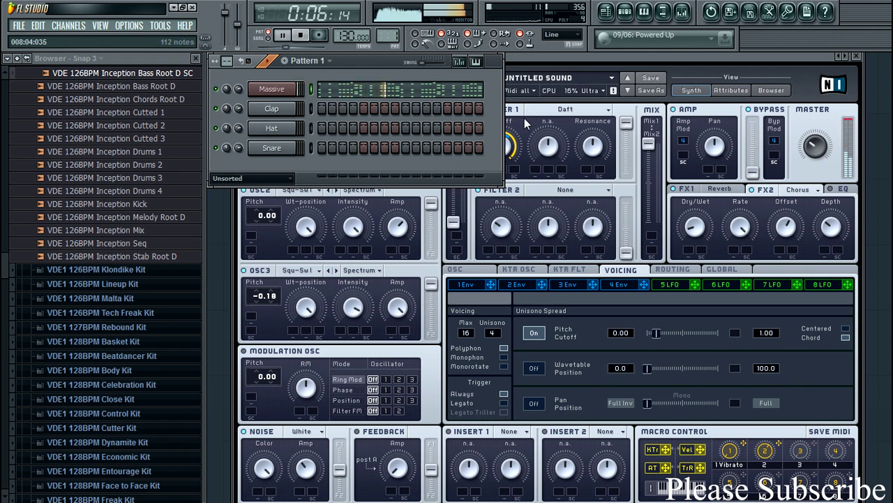
key("space")
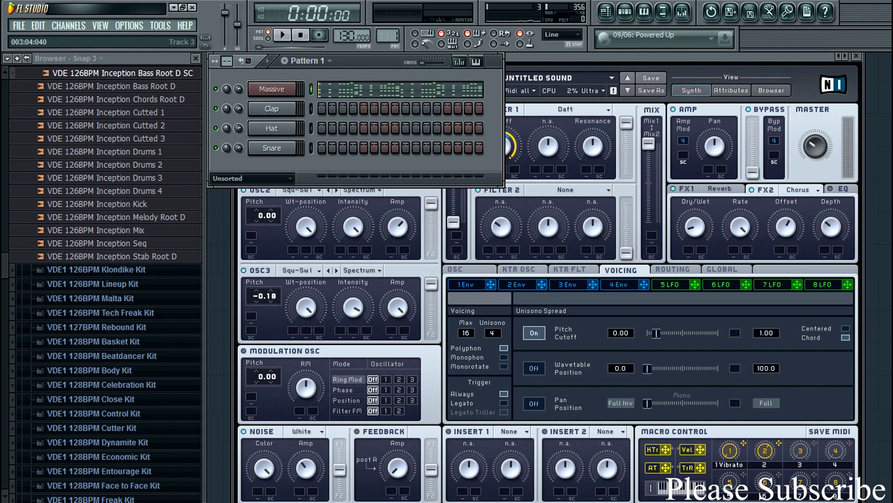
left_click(713, 54)
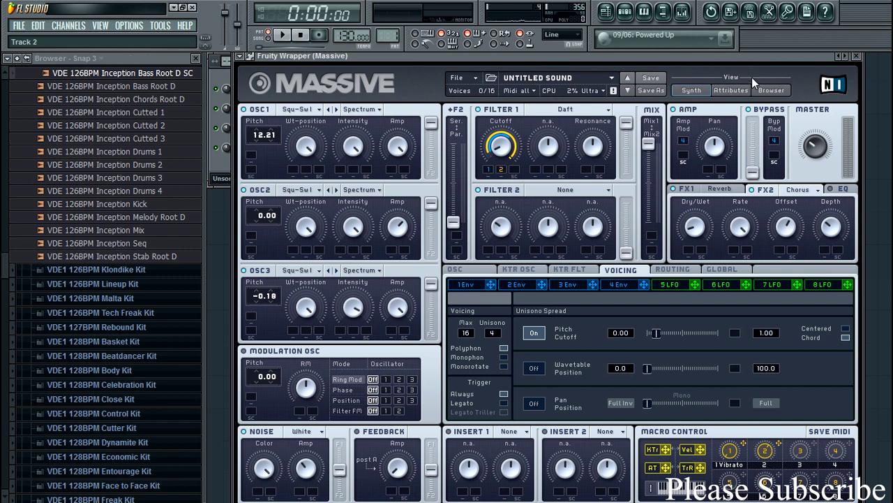
Set the filter Ser./Par. fader to 1 and audition it with playback.
left_click_drag(454, 222, 494, 108)
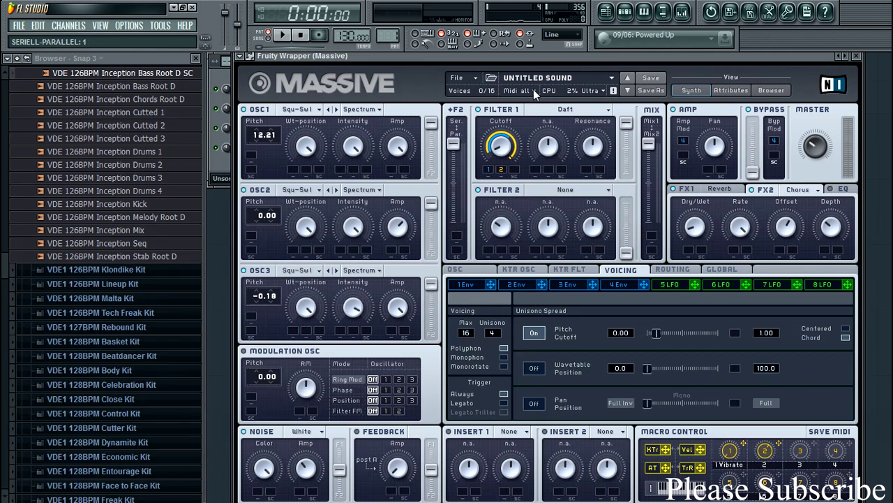
left_click(283, 36)
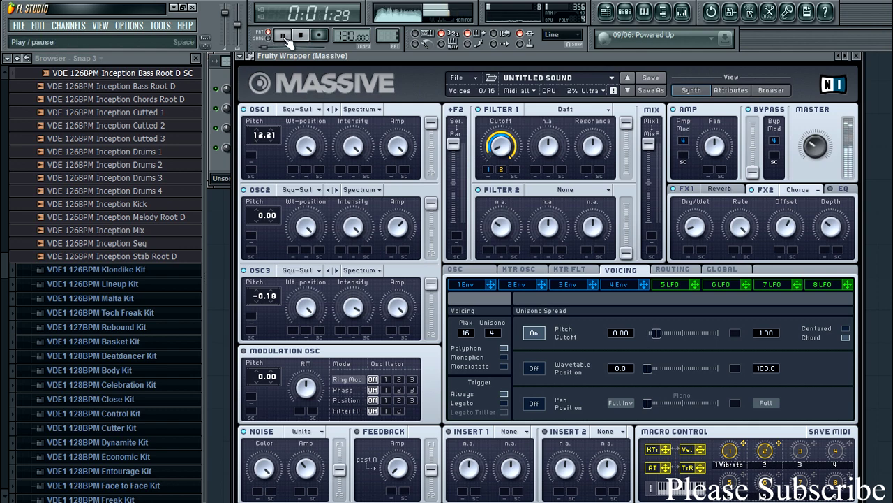
left_click_drag(453, 165, 454, 143)
key("space")
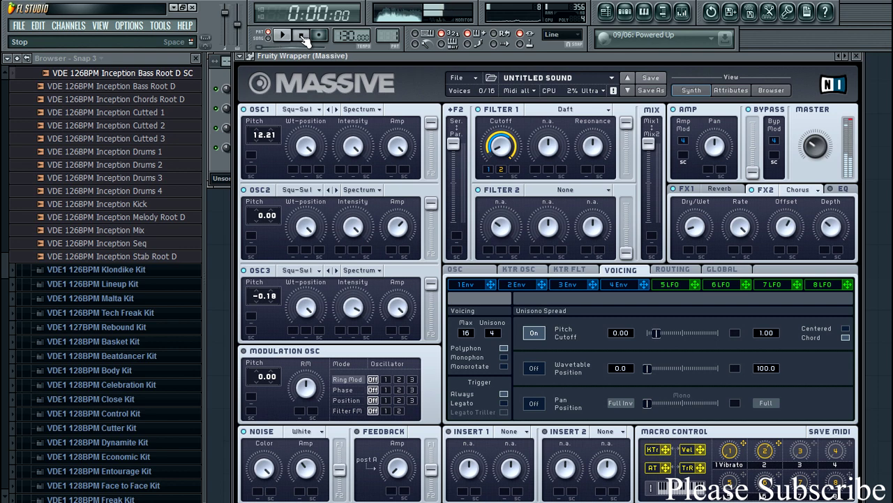
left_click_drag(335, 63, 338, 98)
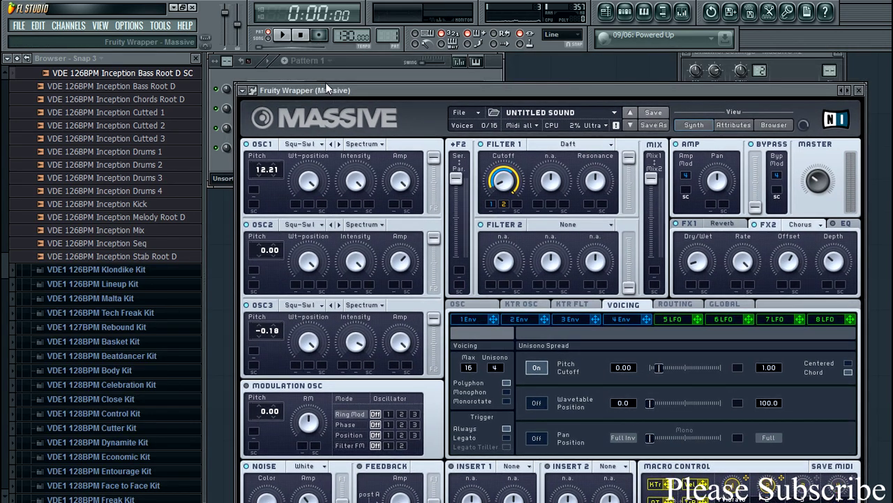
Review the Massive chord pattern in the piano roll, then close it.
key("F6")
right_click(287, 89)
left_click(310, 90)
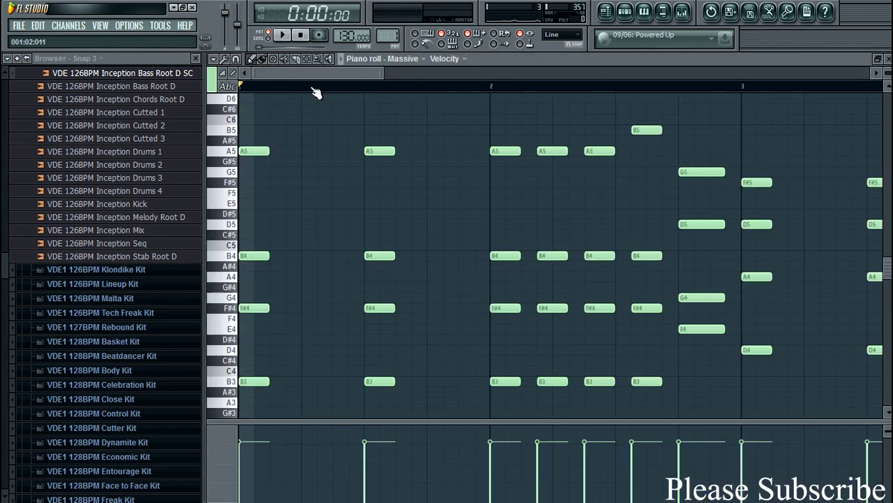
scroll(315, 90, "down", 3)
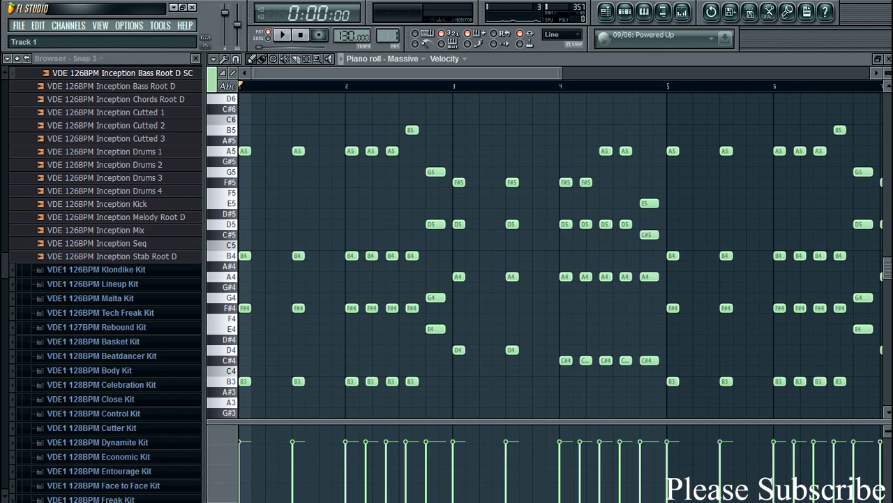
key("F7")
Rearrange the Massive and channel rack windows, leaving Massive #2 in front.
left_click_drag(601, 90, 616, 53)
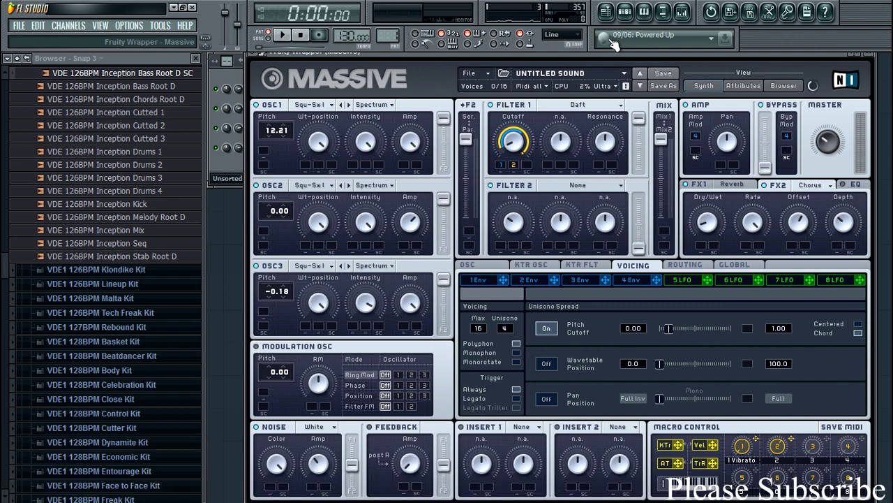
left_click_drag(555, 51, 560, 106)
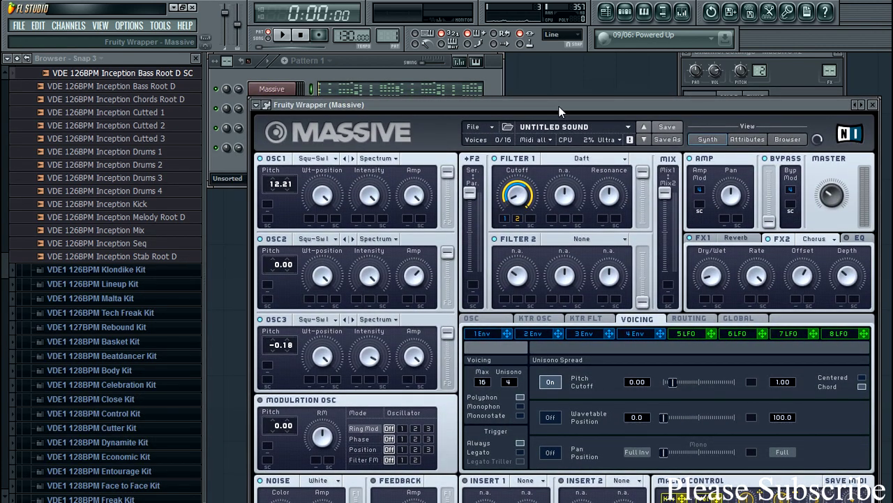
left_click(495, 82)
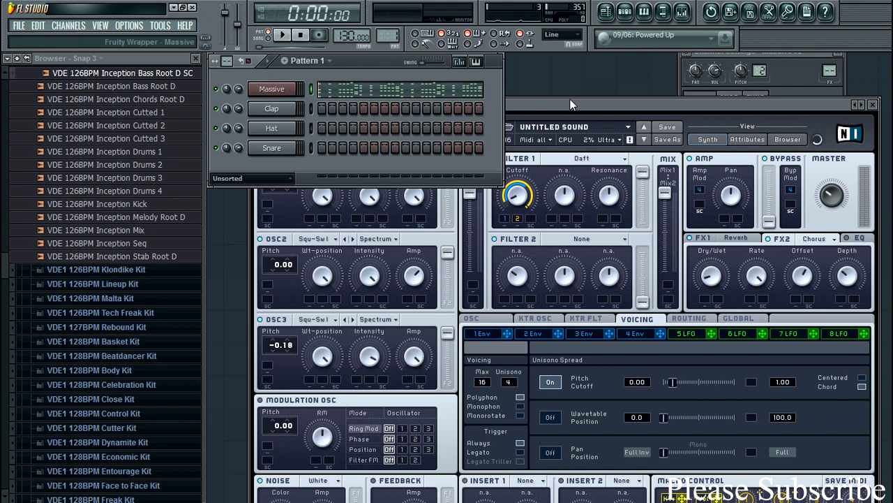
left_click(569, 100)
left_click(497, 77)
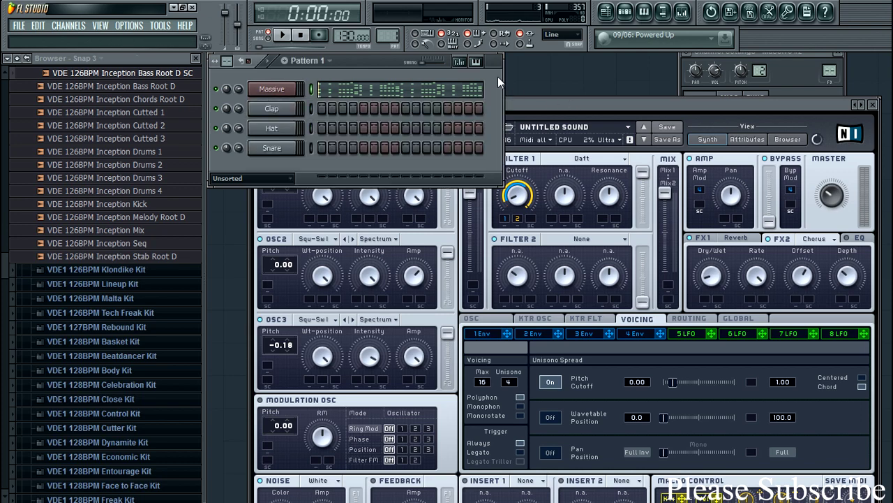
left_click(453, 49)
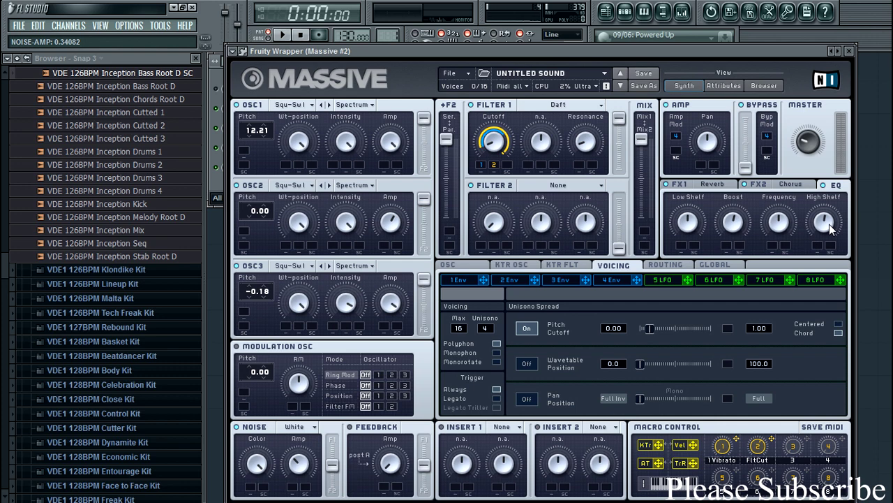
Reposition the Massive window, then play the song to hear the raised high shelf.
left_click_drag(351, 53, 412, 90)
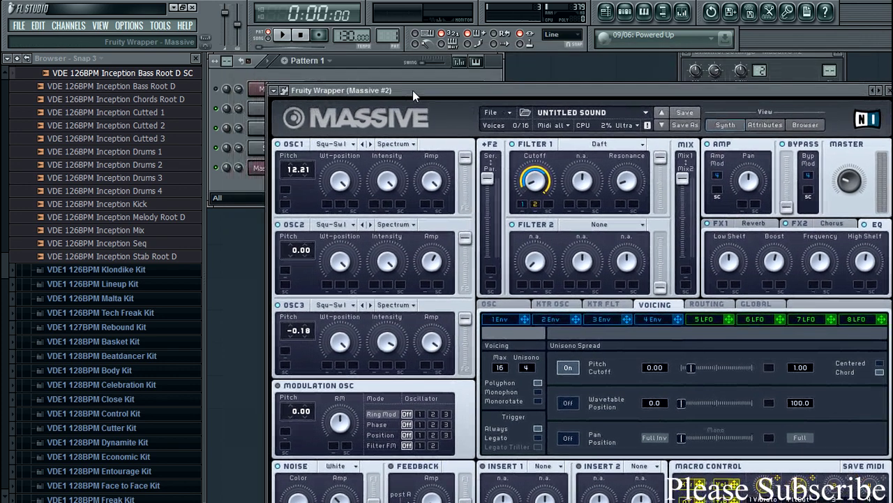
left_click(381, 81)
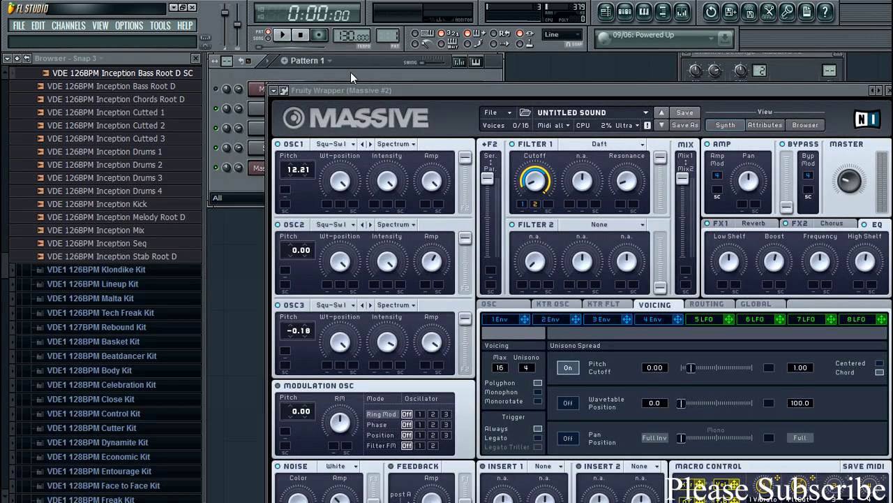
left_click(272, 90)
left_click(303, 225)
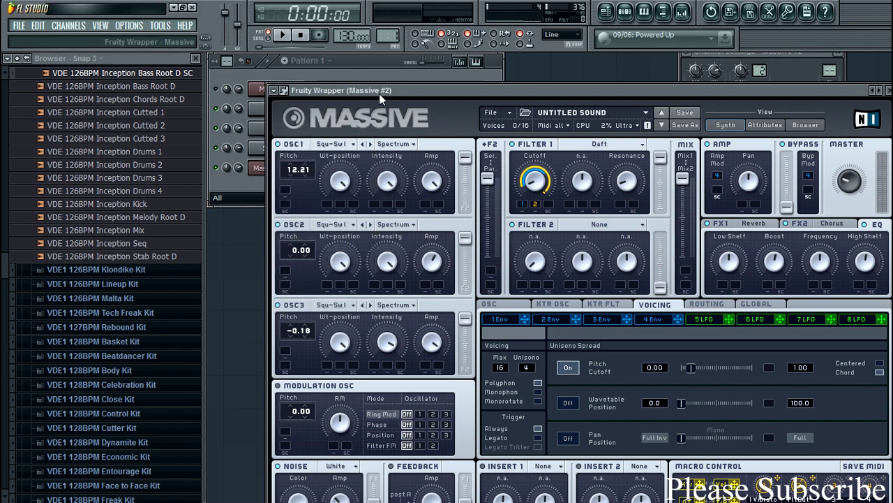
left_click_drag(379, 94, 319, 69)
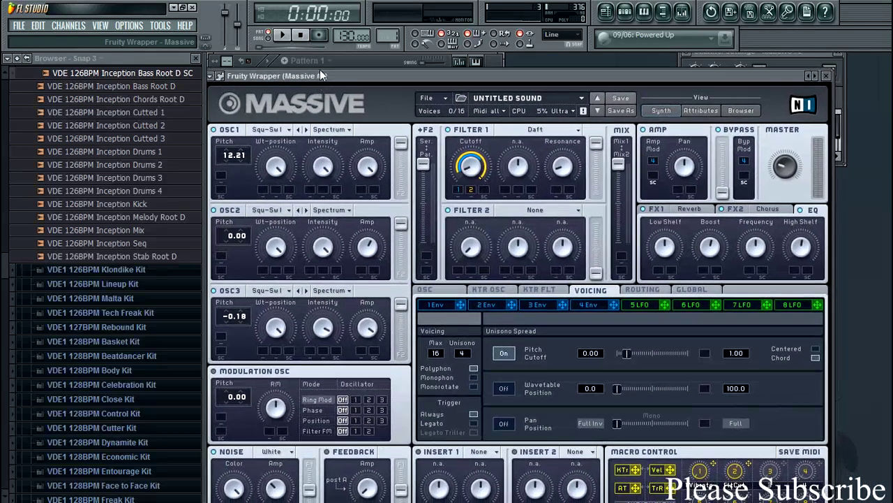
left_click(286, 35)
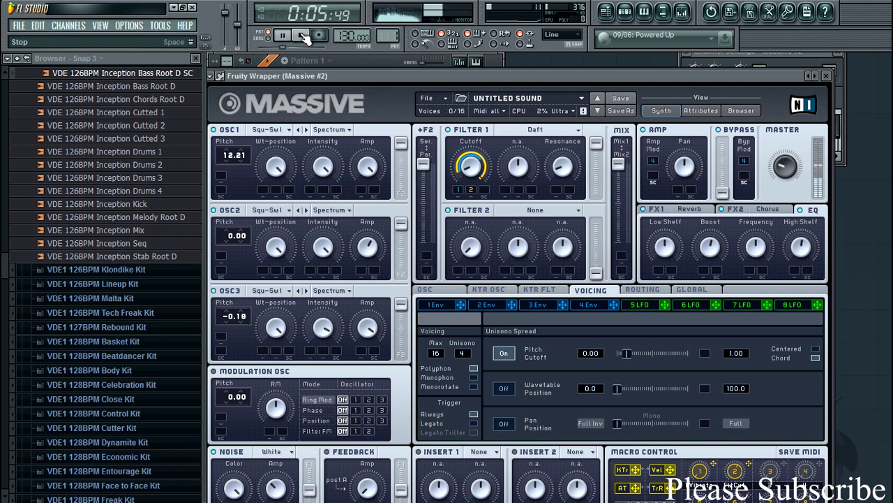
left_click(303, 36)
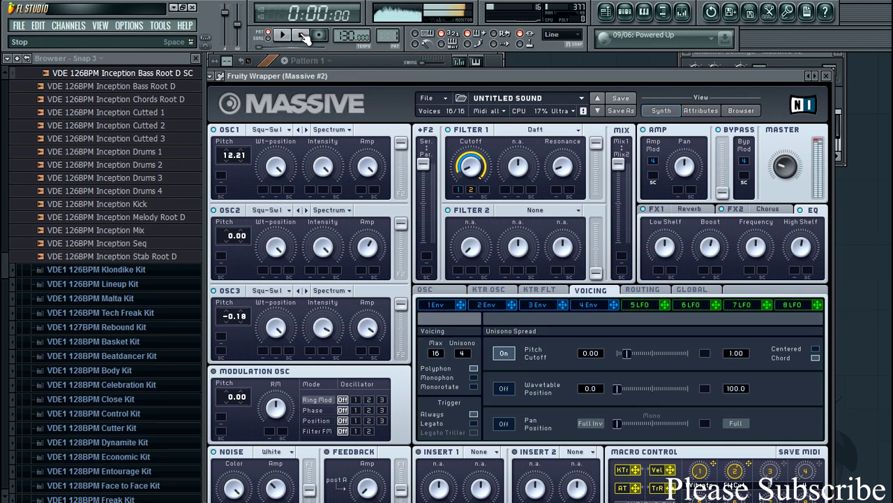